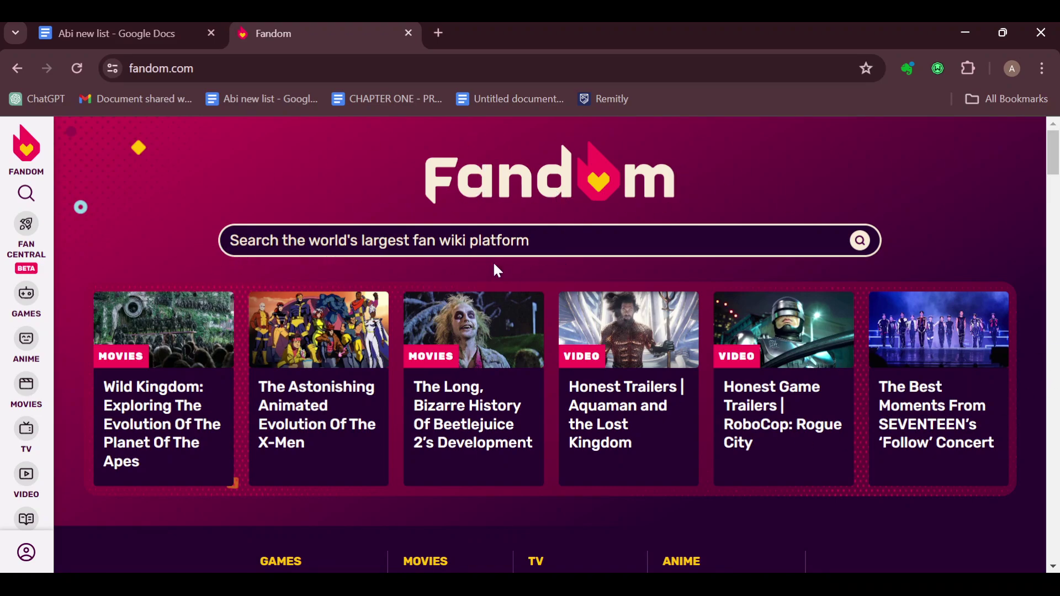
scroll(583, 285, "down", 5)
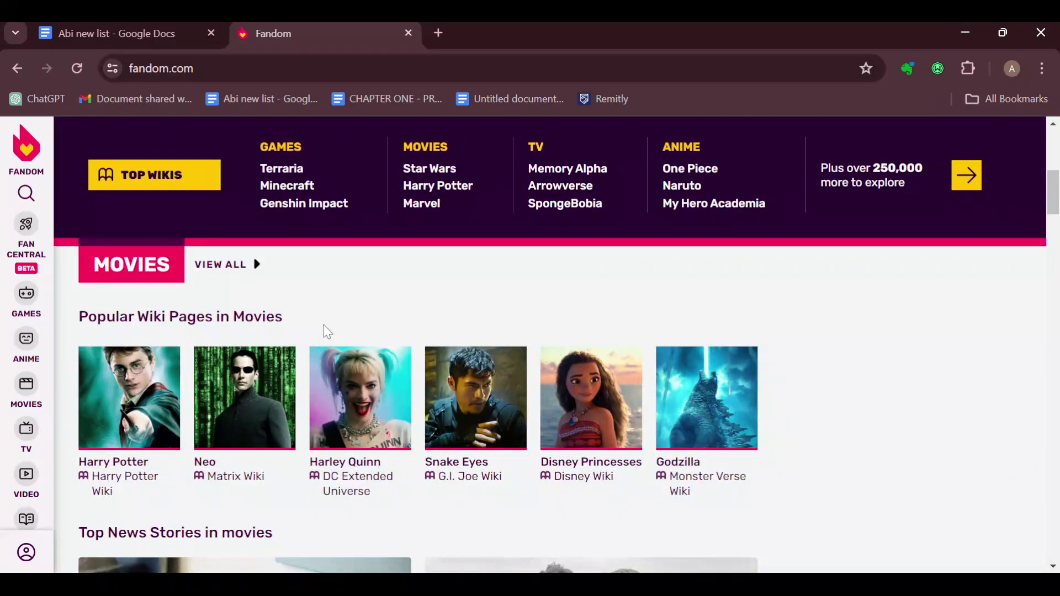
scroll(457, 373, "down", 3)
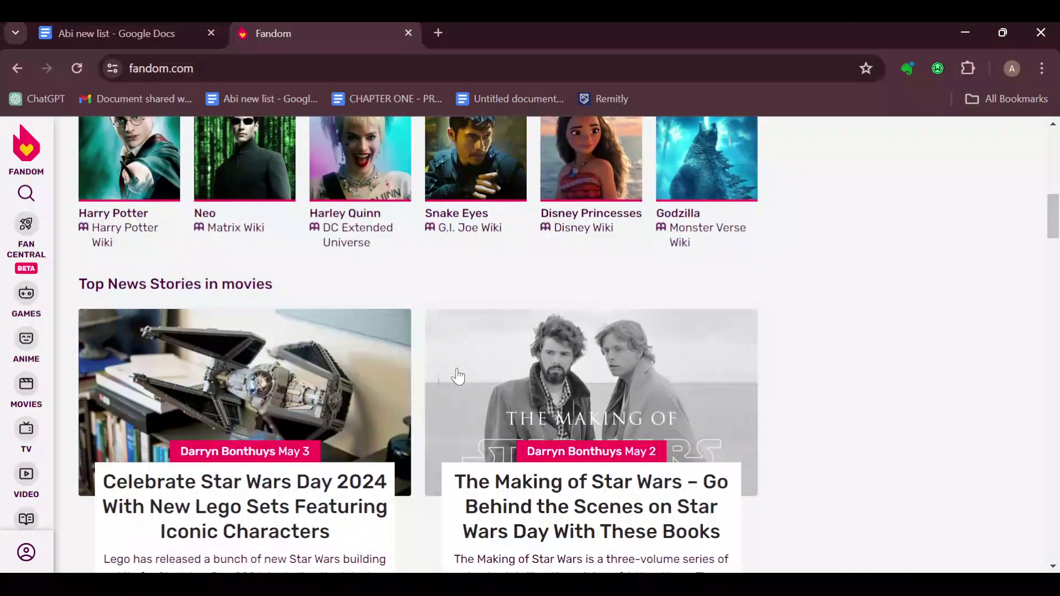
scroll(460, 380, "down", 4)
scroll(460, 379, "down", 5)
scroll(461, 379, "down", 5)
scroll(461, 378, "down", 5)
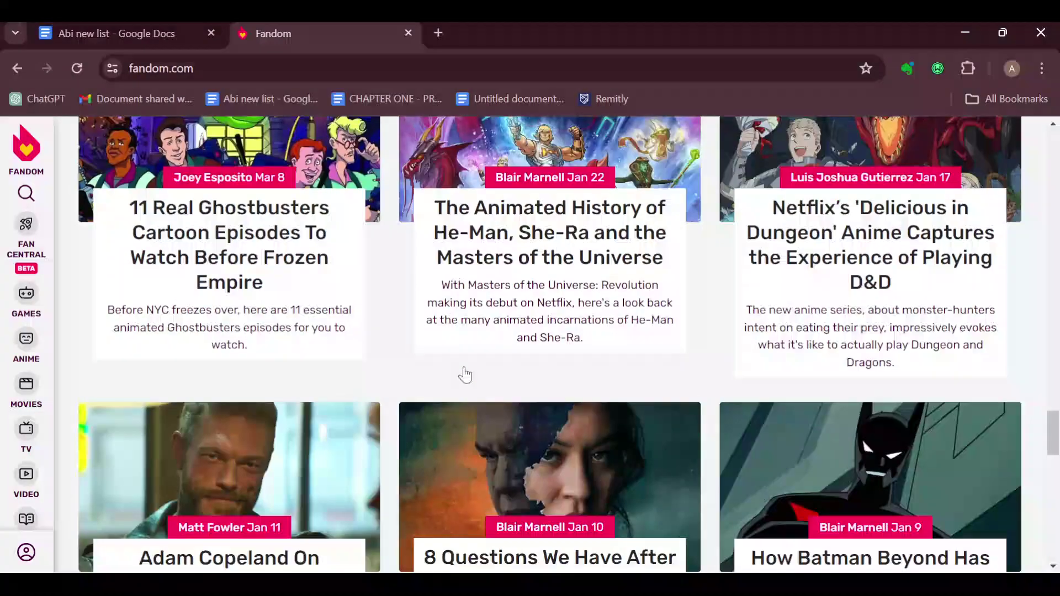
scroll(464, 375, "down", 5)
scroll(464, 374, "down", 5)
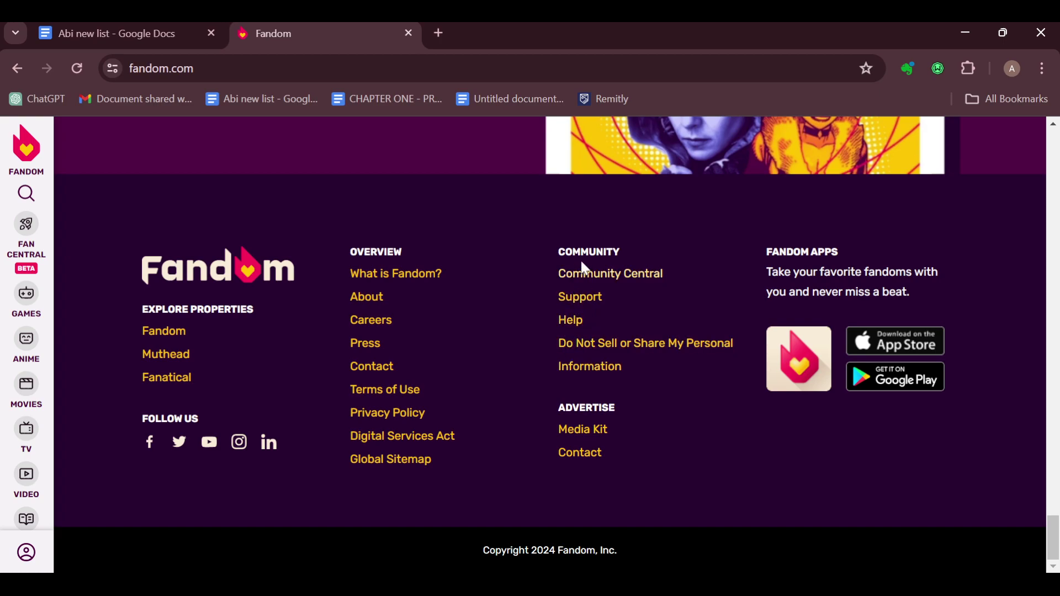
Step: Open the Fandom support help centre and highlight its contact and English-support notes
left_click(580, 300)
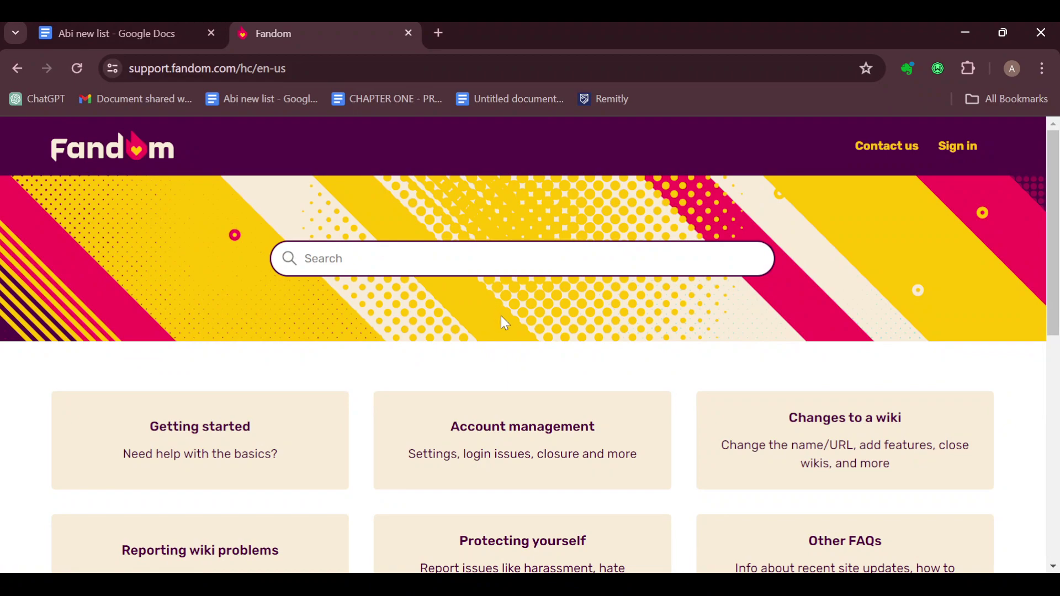
scroll(405, 359, "down", 1)
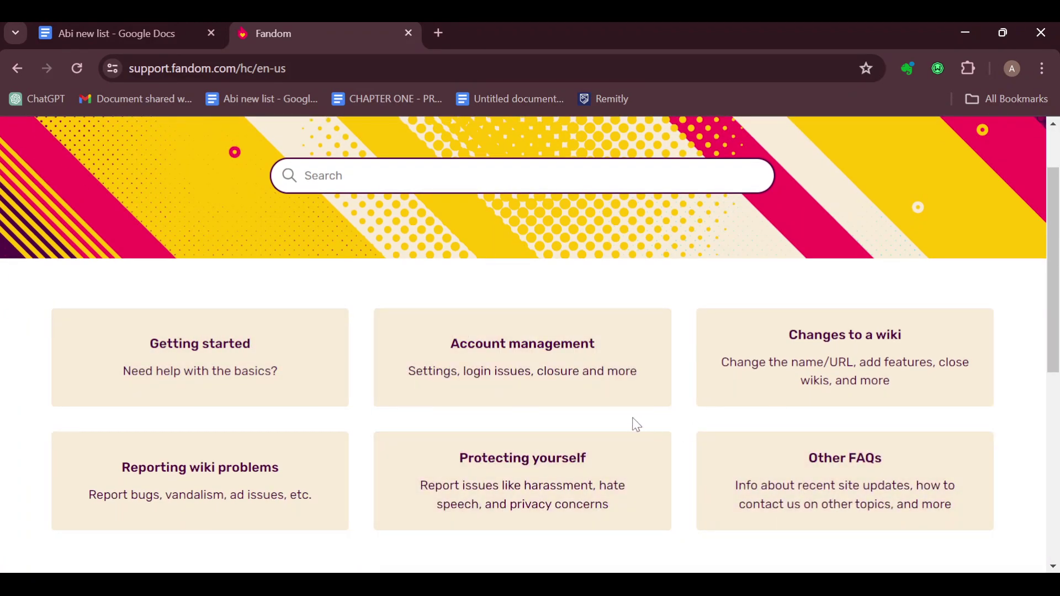
scroll(531, 389, "down", 1)
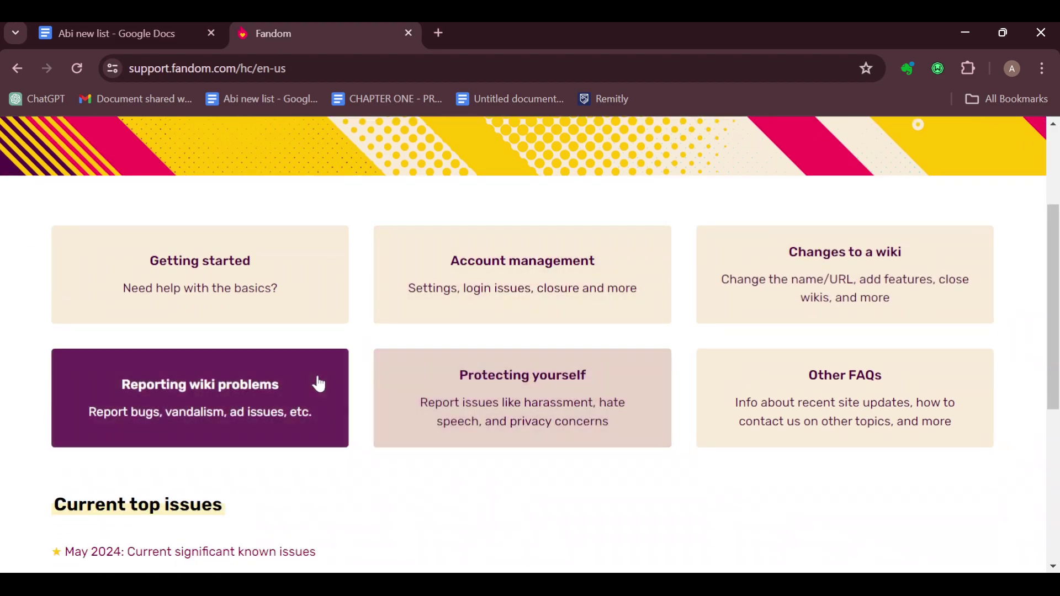
scroll(464, 407, "down", 2)
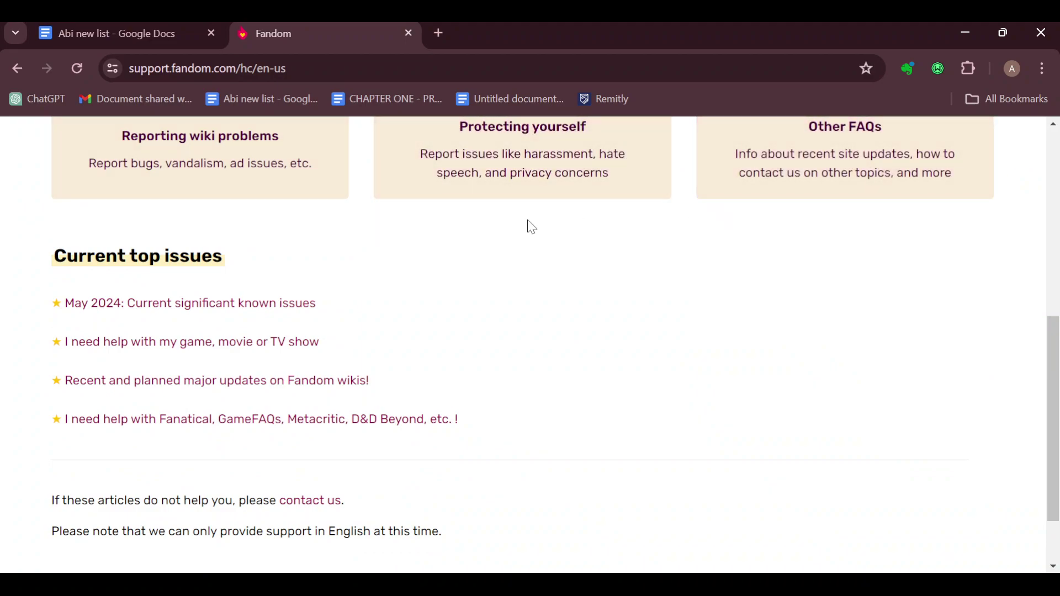
scroll(504, 250, "up", 4)
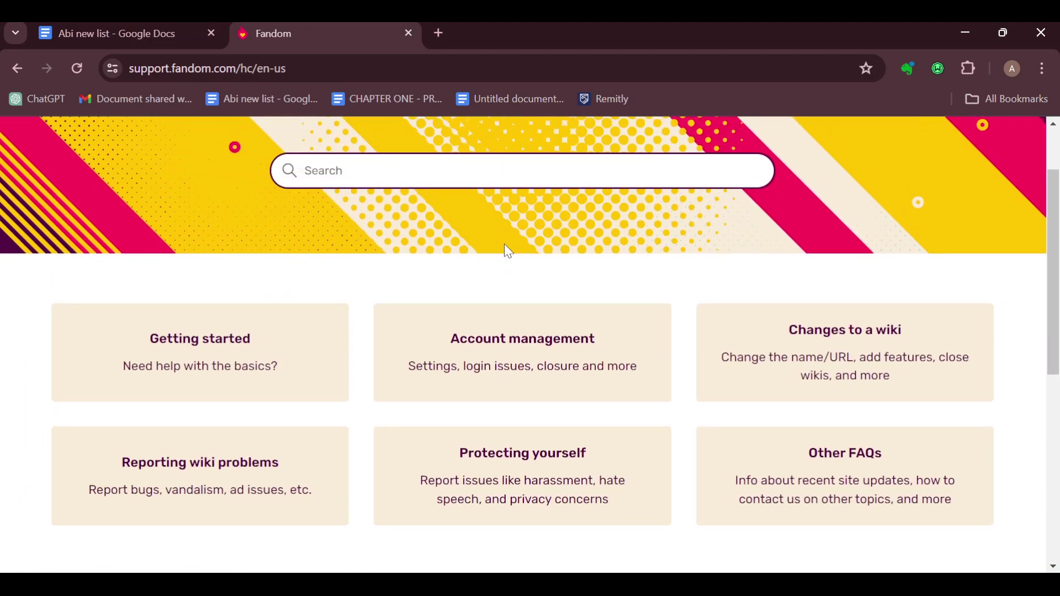
scroll(508, 251, "down", 4)
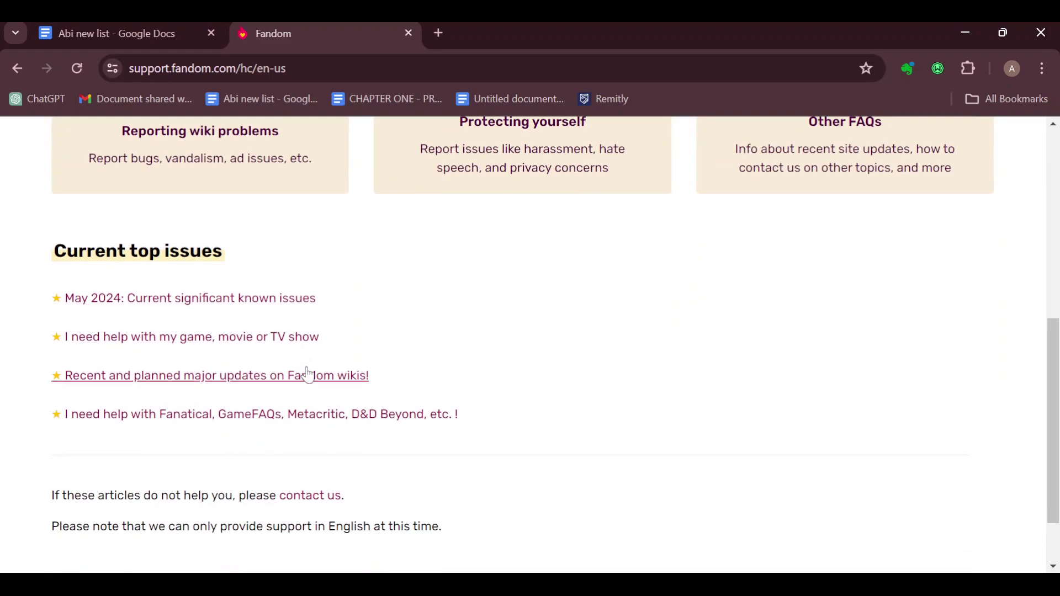
scroll(307, 375, "down", 1)
left_click_drag(46, 422, 413, 443)
Step: Open the contact form and pick 'I need help with my account' as the help topic
left_click(356, 422)
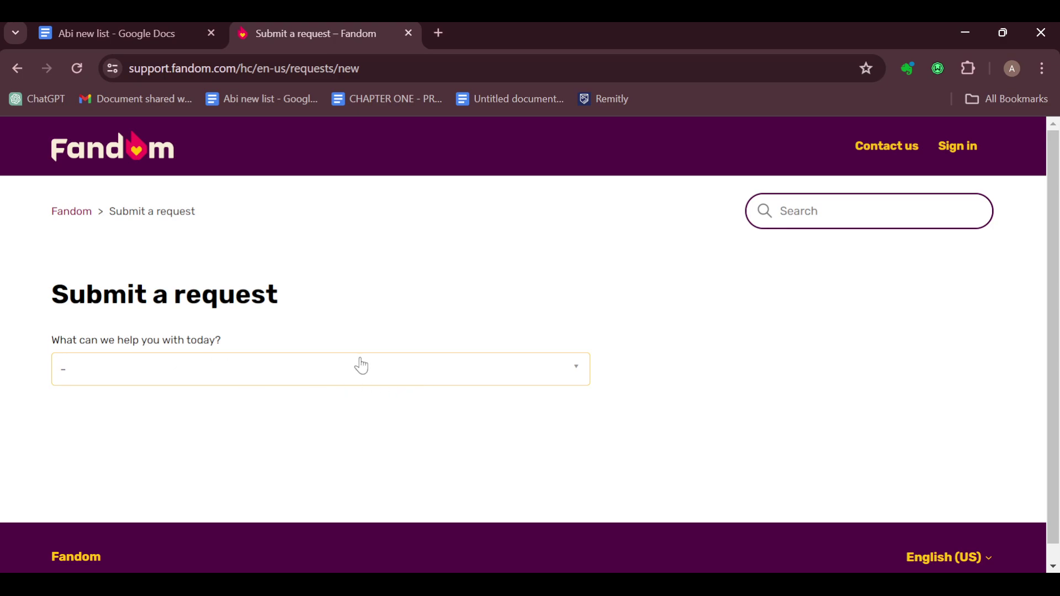
left_click(511, 373)
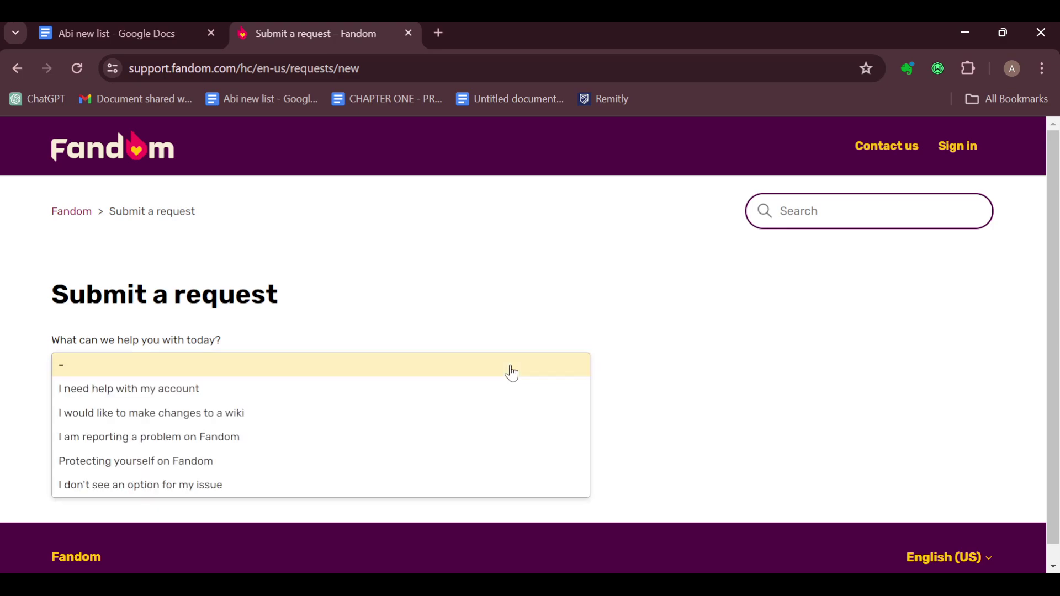
scroll(336, 406, "down", 1)
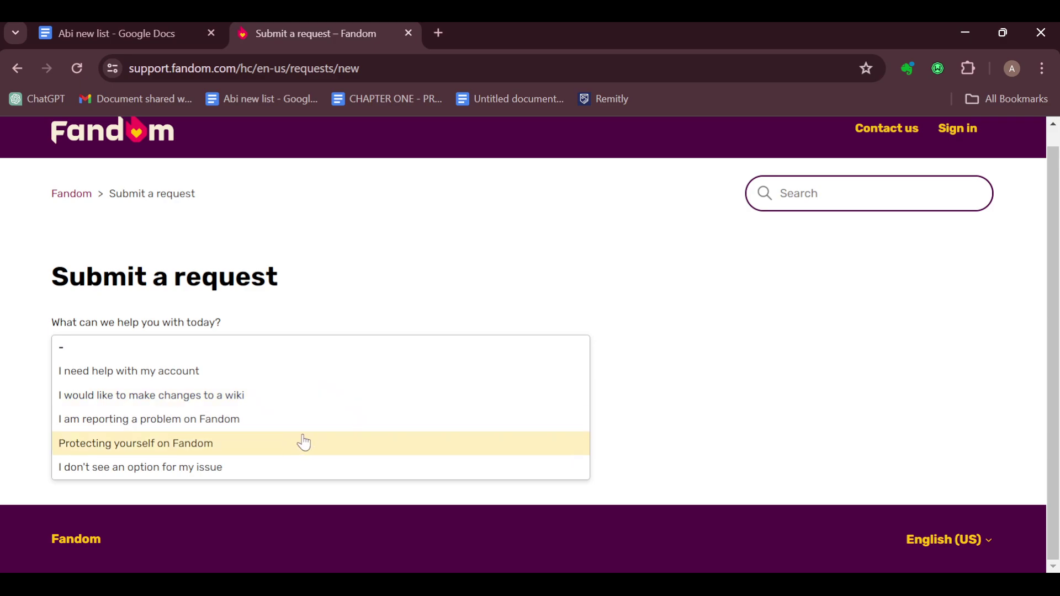
left_click(215, 379)
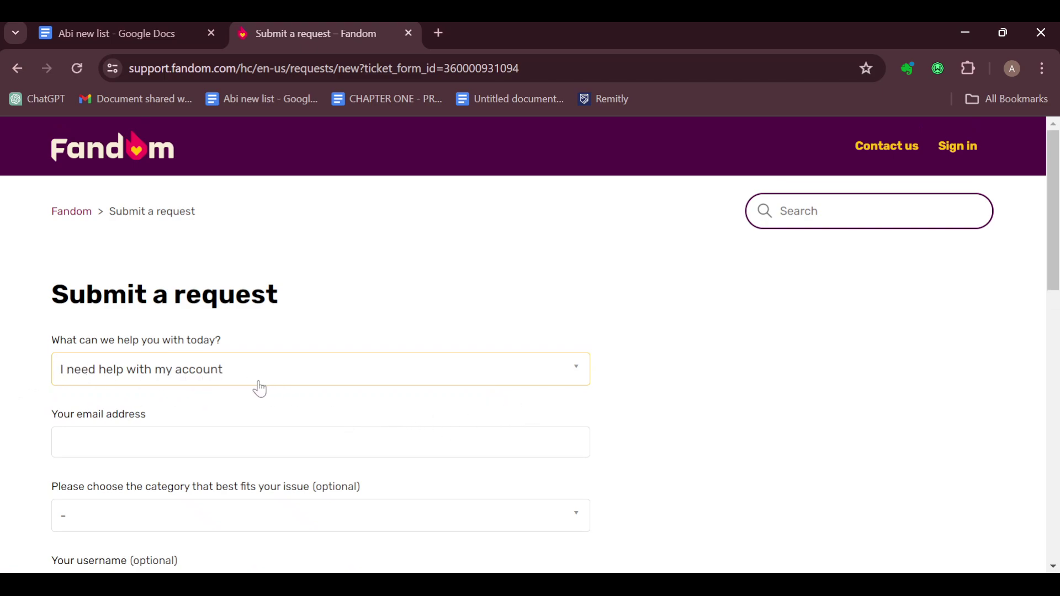
scroll(267, 414, "down", 1)
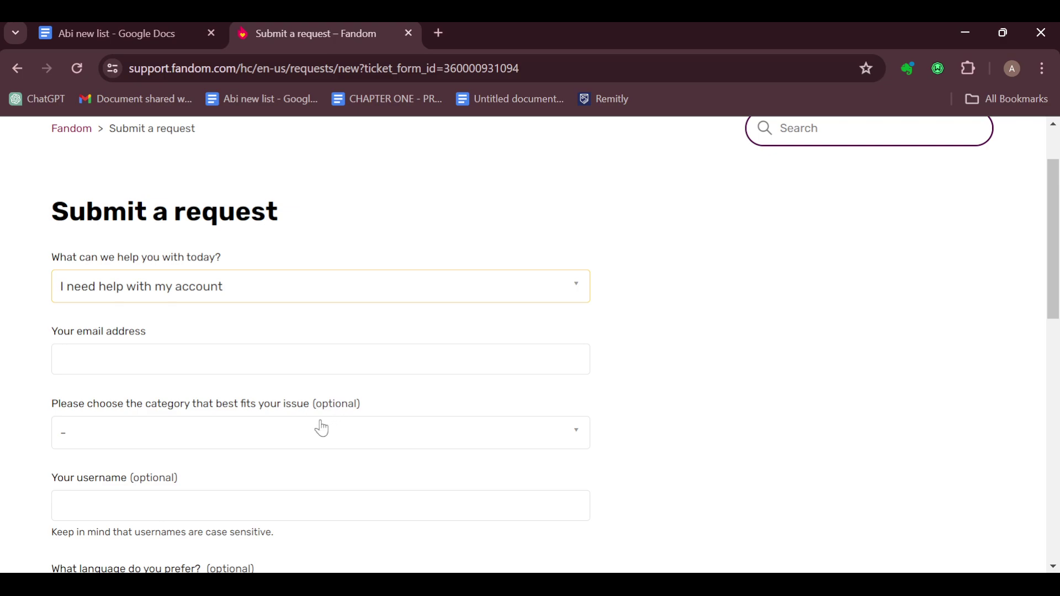
scroll(247, 427, "down", 1)
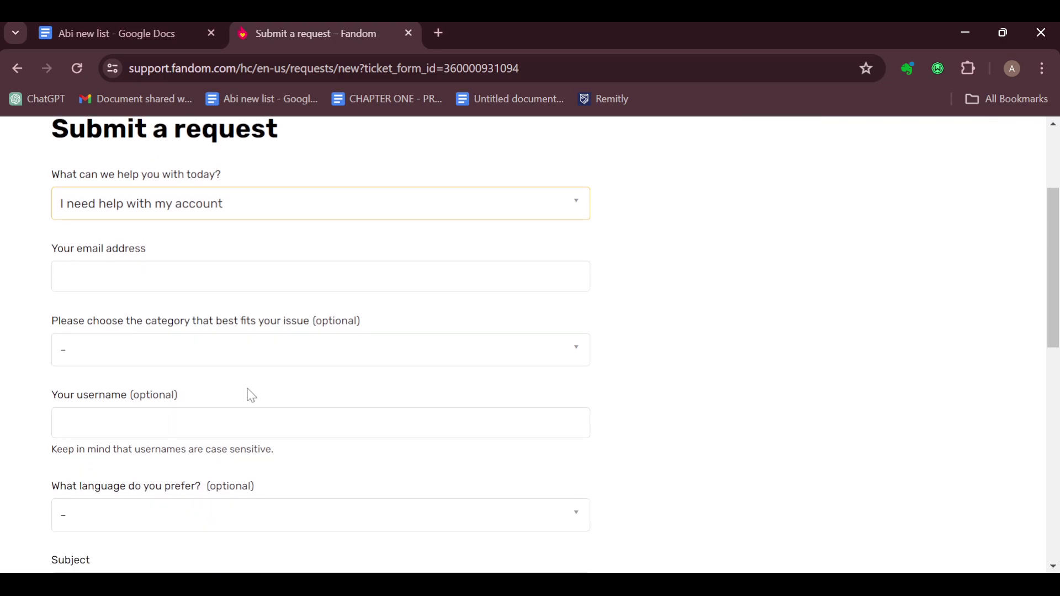
scroll(207, 396, "down", 1)
scroll(199, 410, "down", 2)
scroll(229, 410, "down", 1)
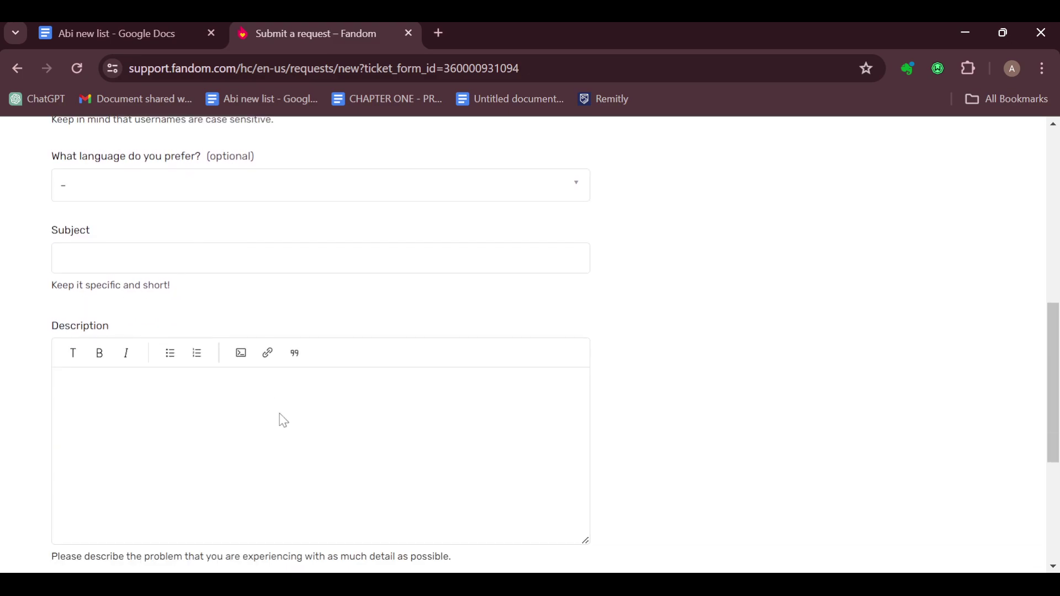
scroll(279, 419, "down", 1)
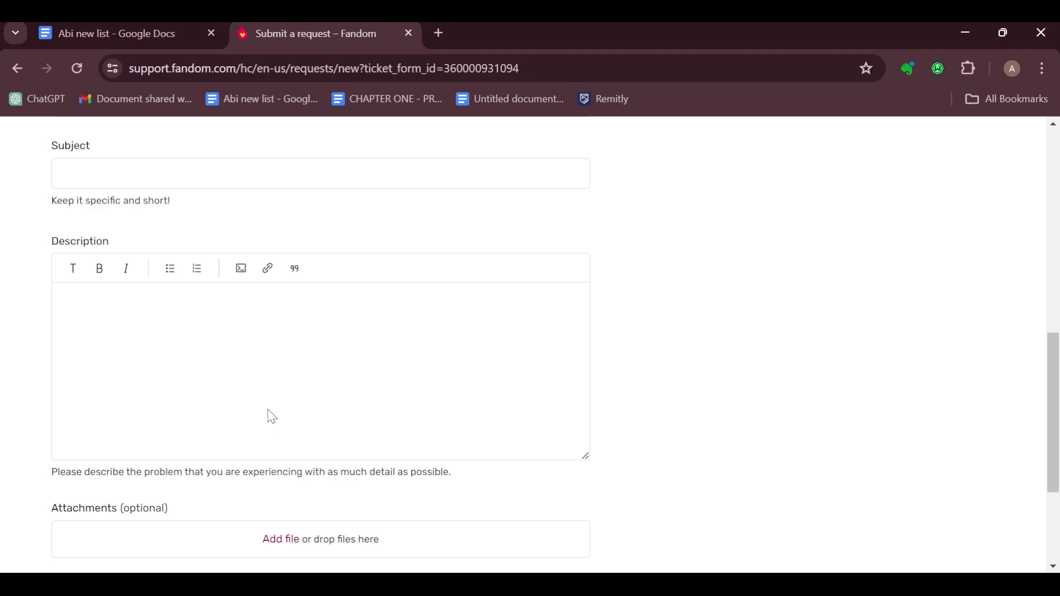
scroll(307, 407, "down", 2)
scroll(307, 410, "down", 1)
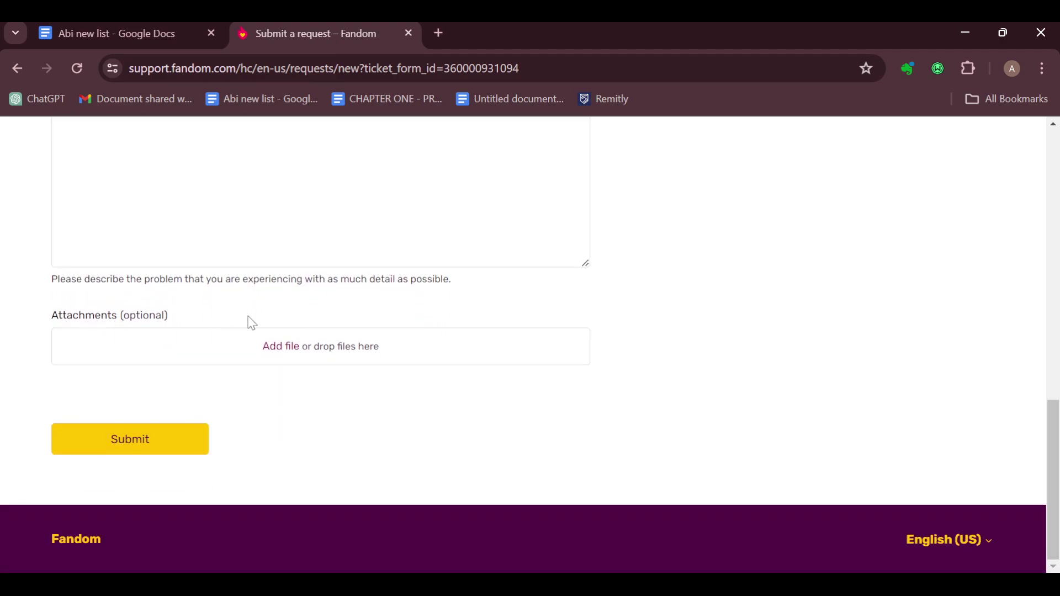
Step: Check the form's detail hint and Attachments section, then reload the help centre home page
left_click_drag(305, 280, 483, 300)
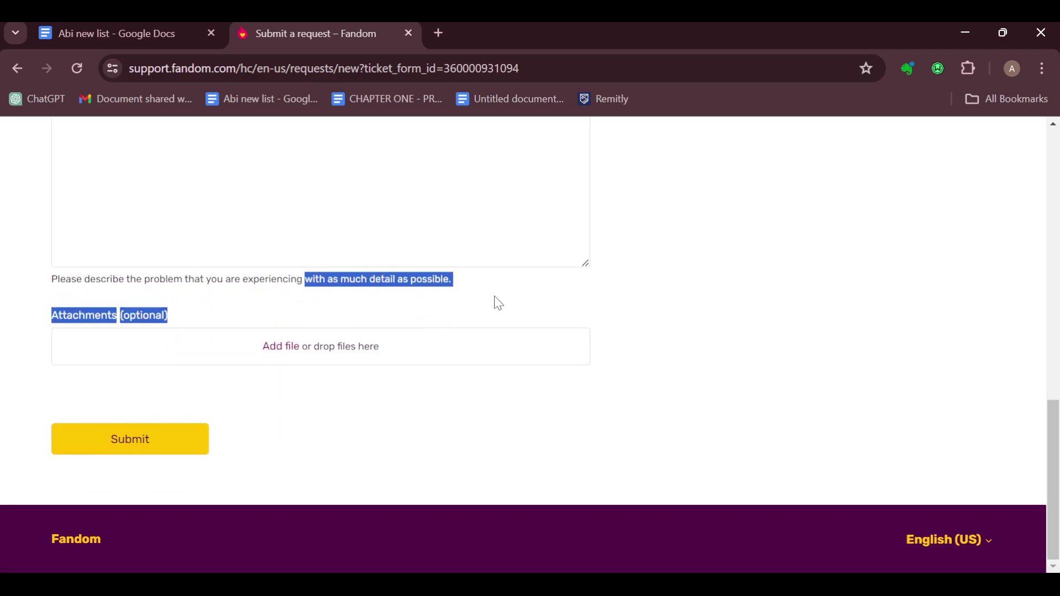
left_click(494, 296)
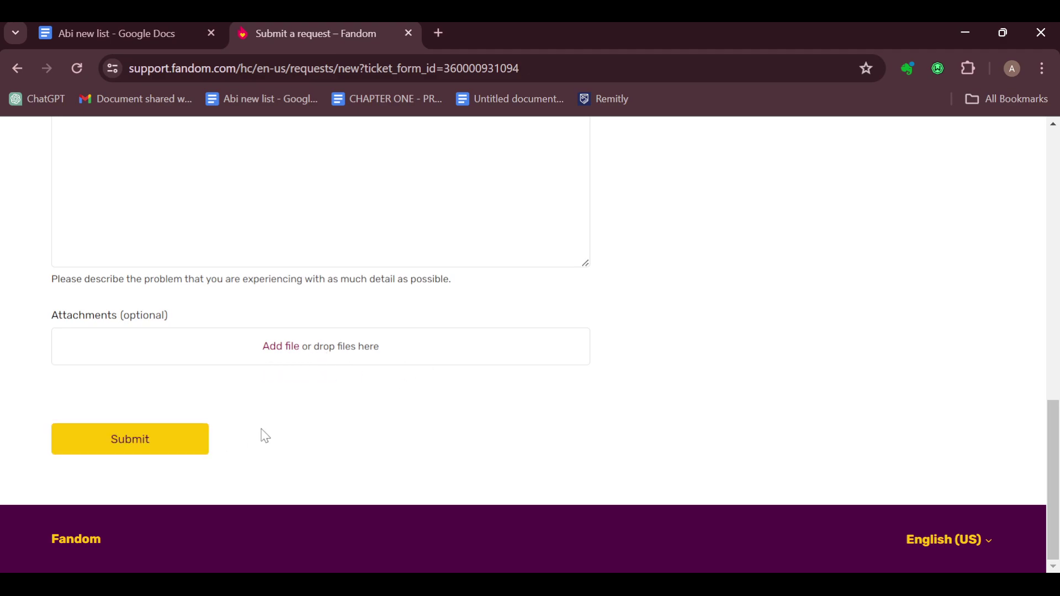
scroll(523, 438, "up", 3)
scroll(488, 425, "up", 5)
scroll(488, 426, "up", 2)
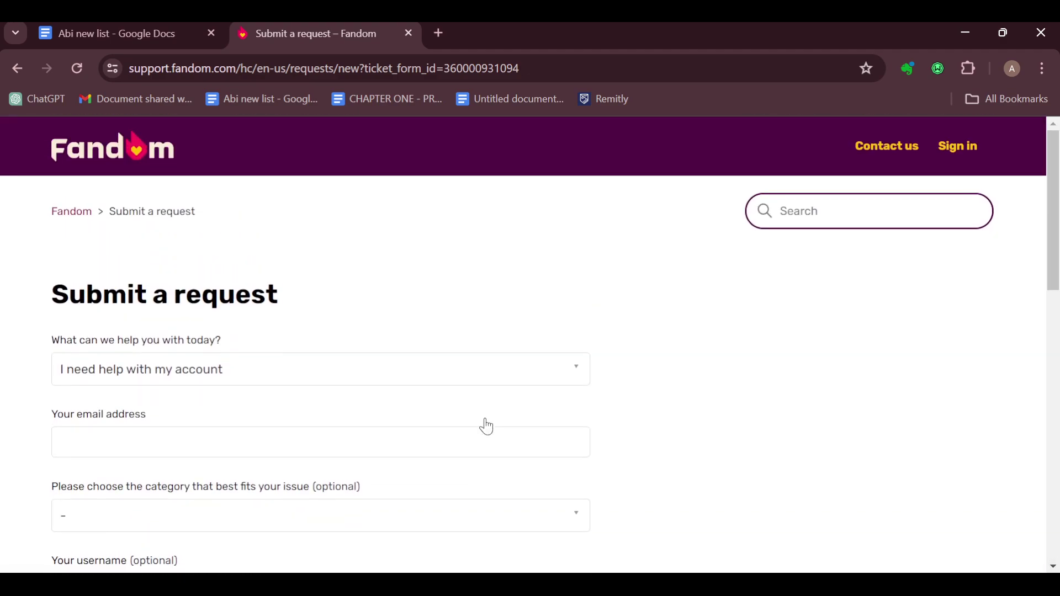
scroll(278, 348, "down", 3)
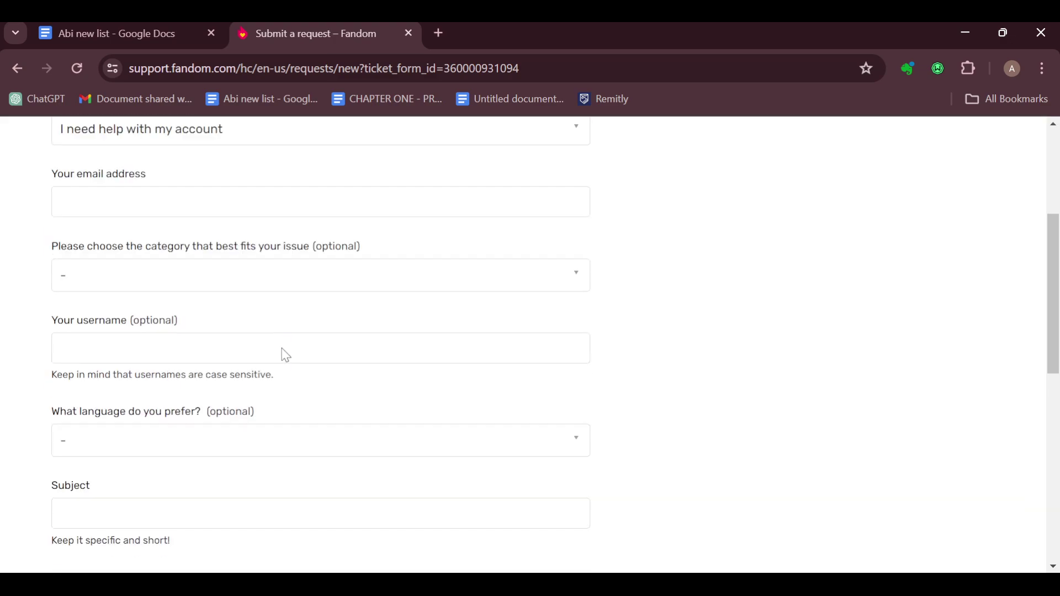
scroll(319, 248, "up", 3)
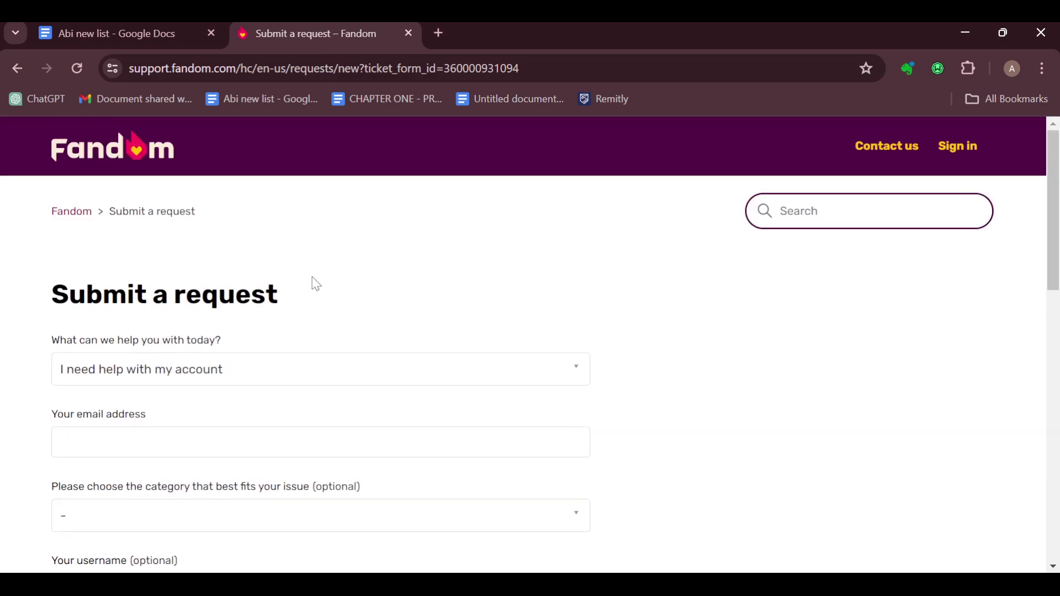
left_click(108, 153)
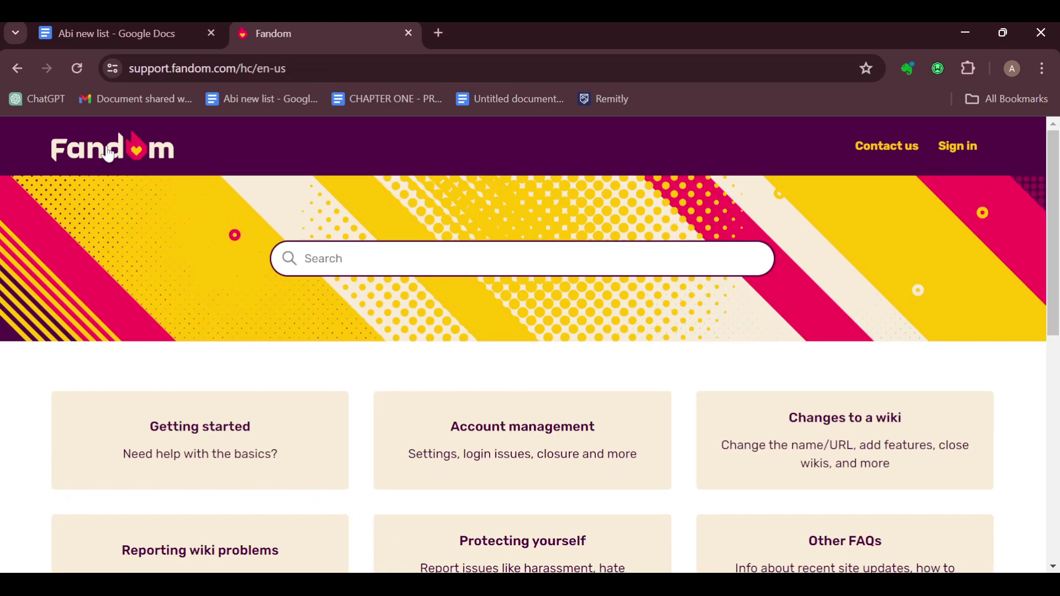
left_click(108, 153)
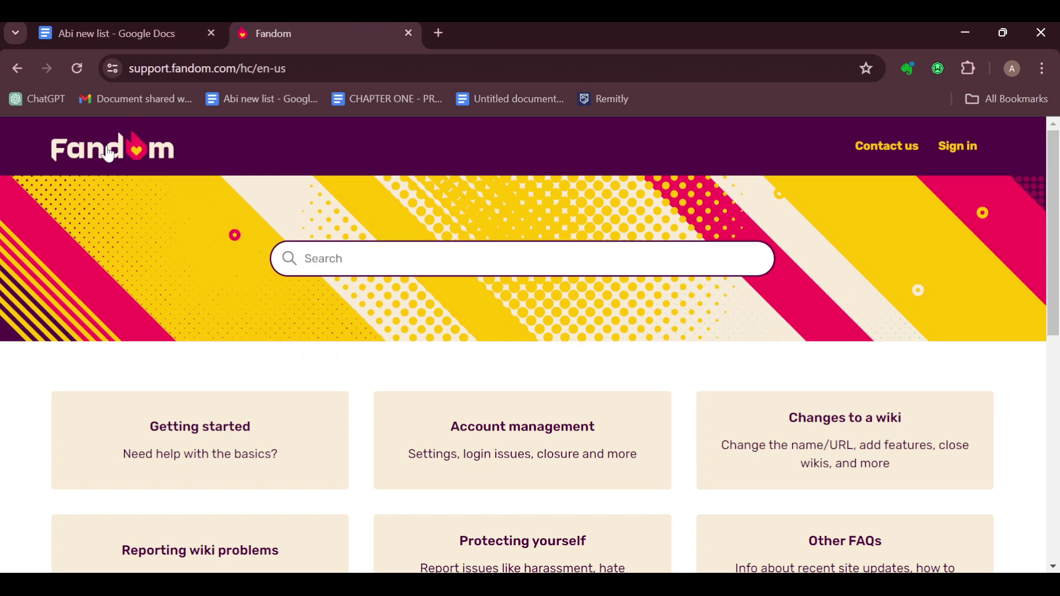